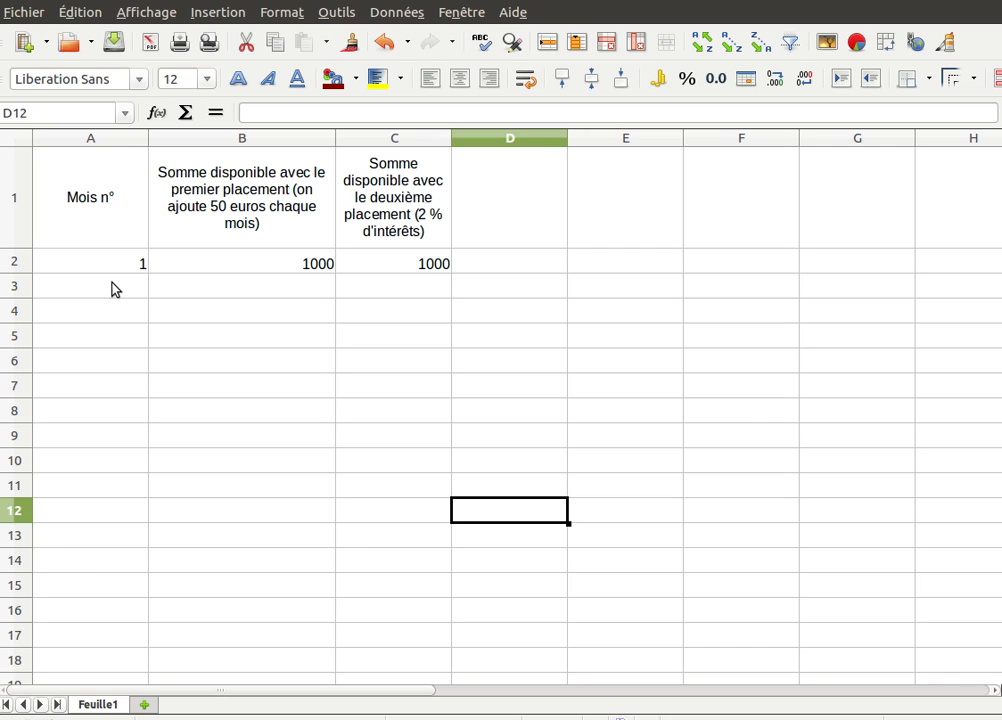
# - Enter 2 as the second month number in A3
pyautogui.click(113, 298)
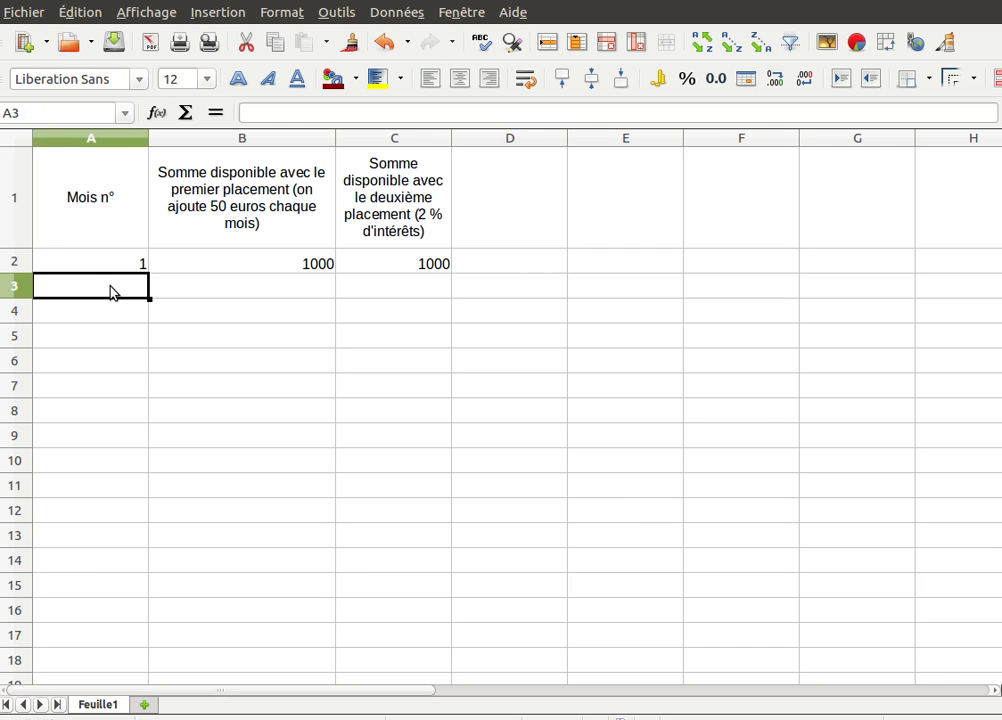
pyautogui.write('2')
pyautogui.press('Return')
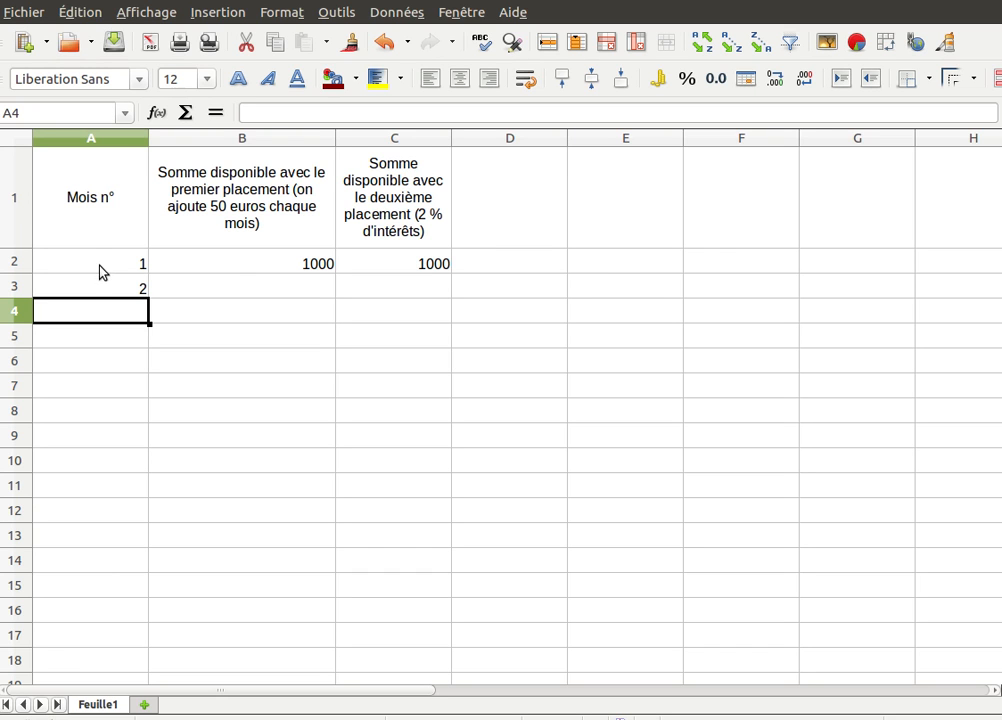
# - Fill the month numbers 1–12 down column A through row 13, redoing the fill once
pyautogui.moveTo(98, 266); pyautogui.dragTo(100, 285)
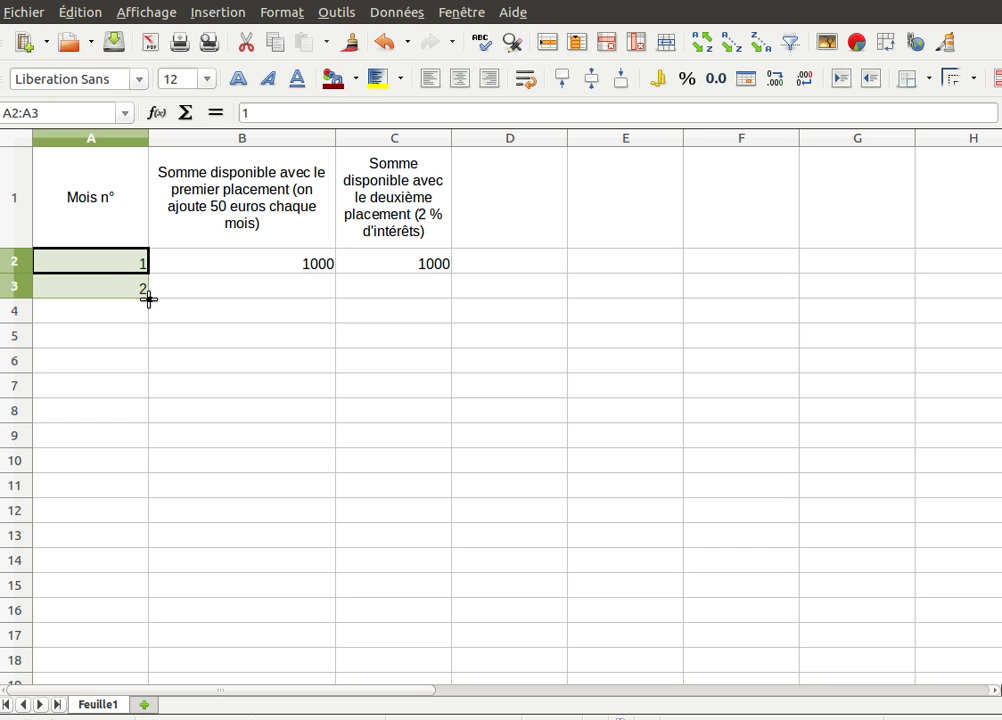
pyautogui.moveTo(148, 298); pyautogui.dragTo(147, 541)
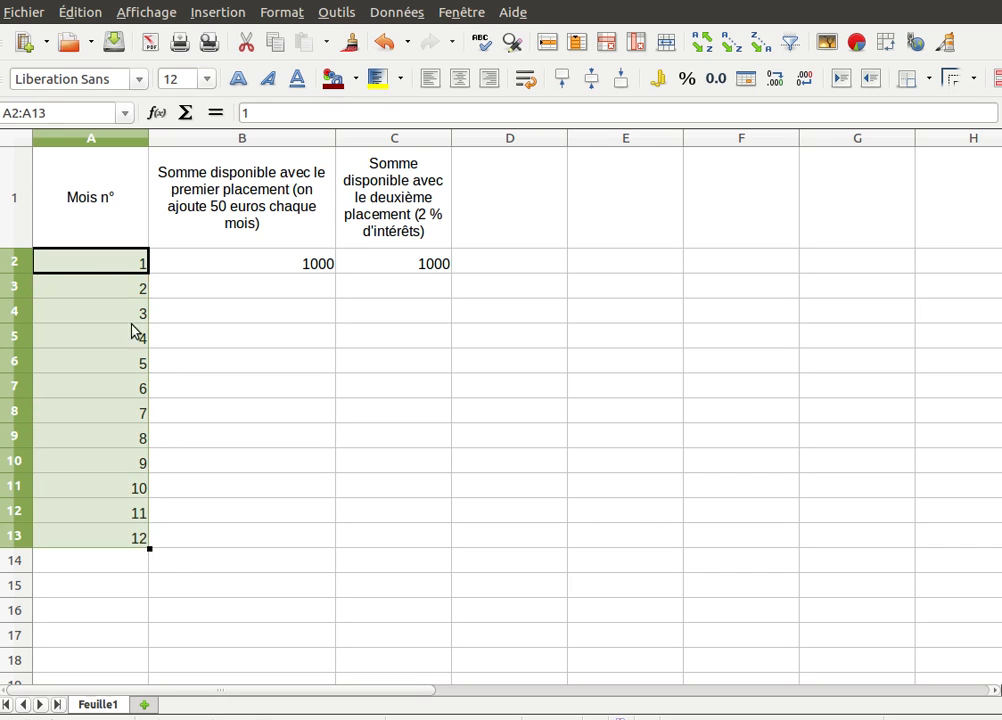
pyautogui.click(113, 537)
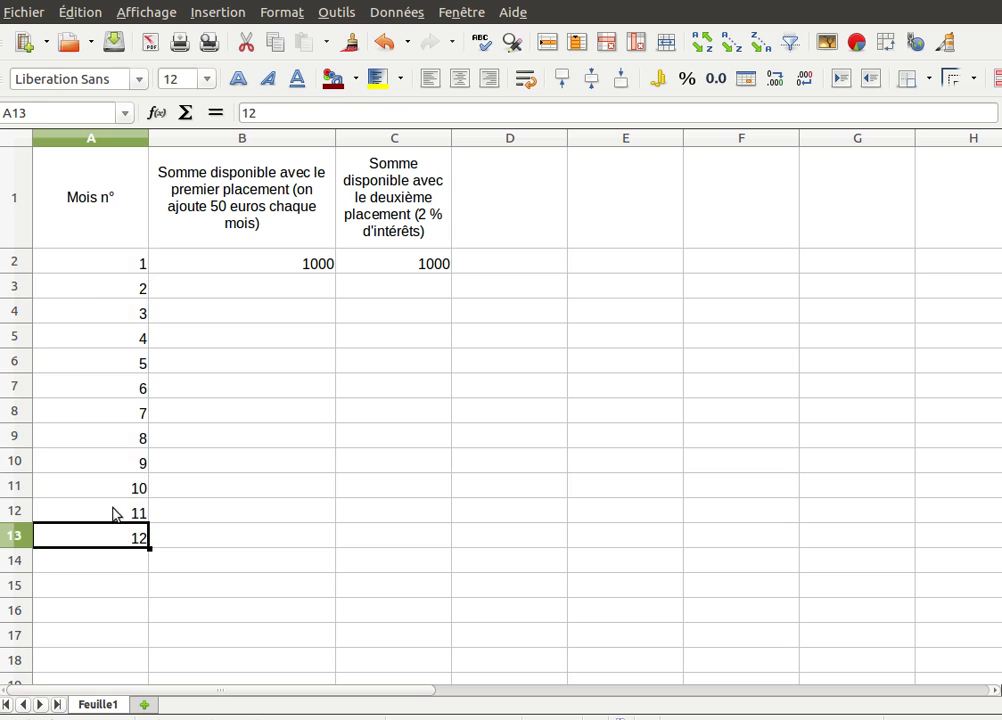
pyautogui.moveTo(114, 291); pyautogui.dragTo(127, 537)
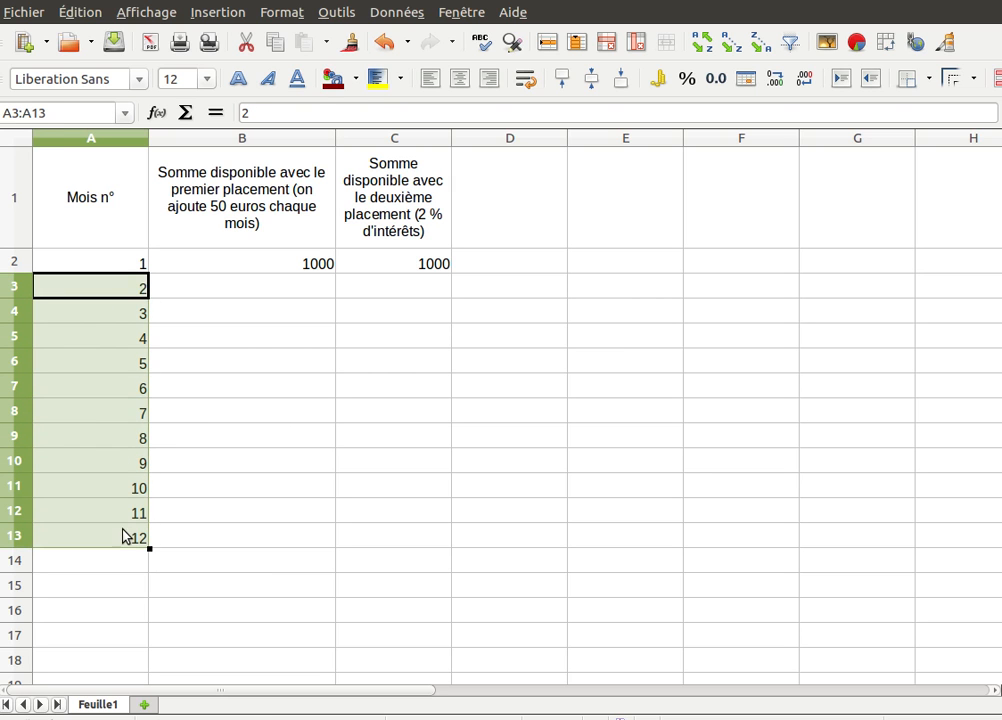
pyautogui.press('Delete')
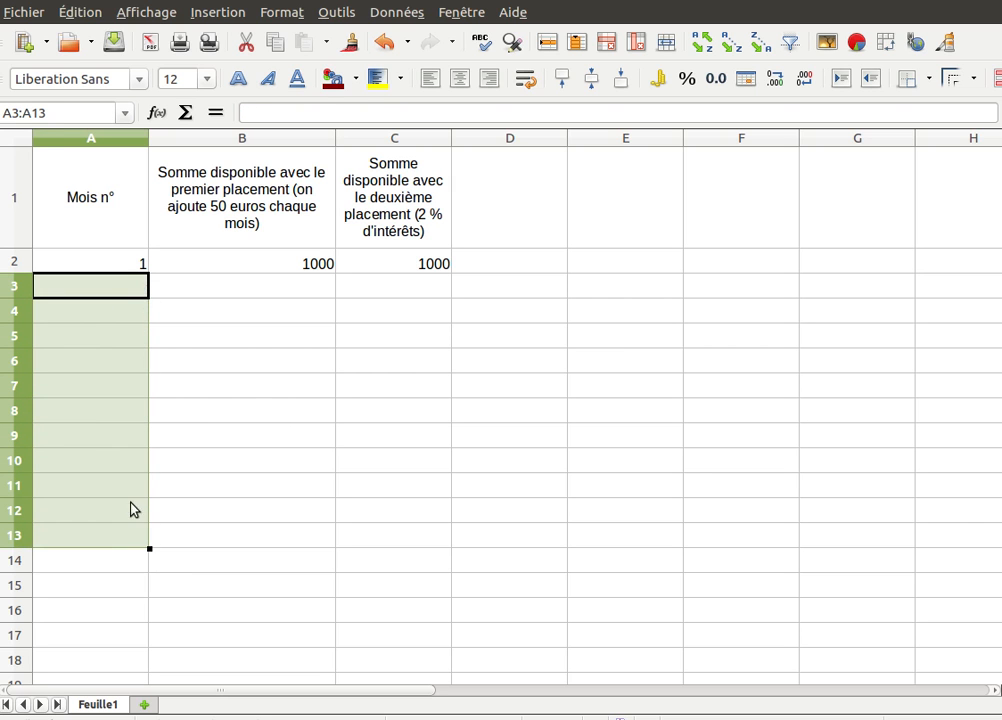
pyautogui.click(130, 268)
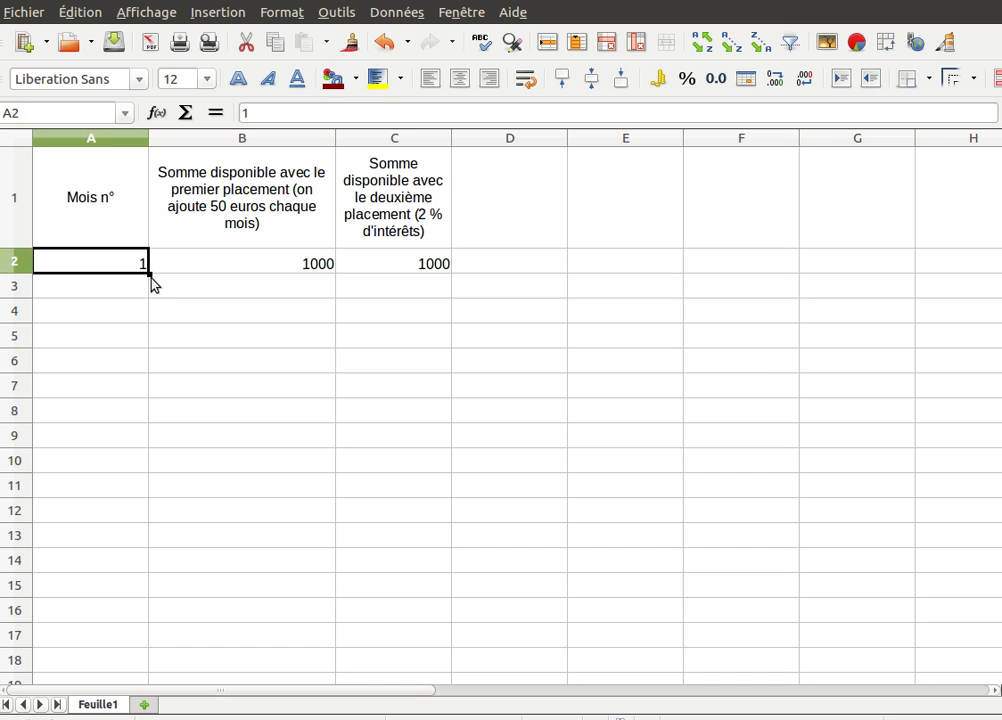
pyautogui.moveTo(150, 272); pyautogui.dragTo(146, 545)
pyautogui.click(277, 291)
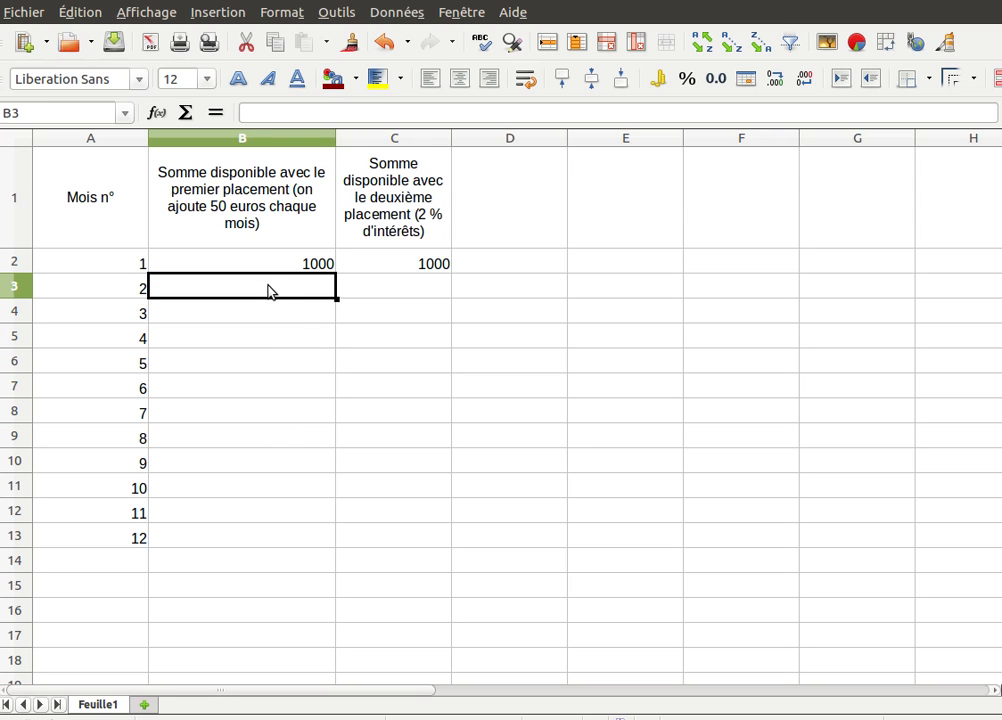
# - Enter =B2+50 in B3 so month 2's balance shows 1050
pyautogui.click(267, 111)
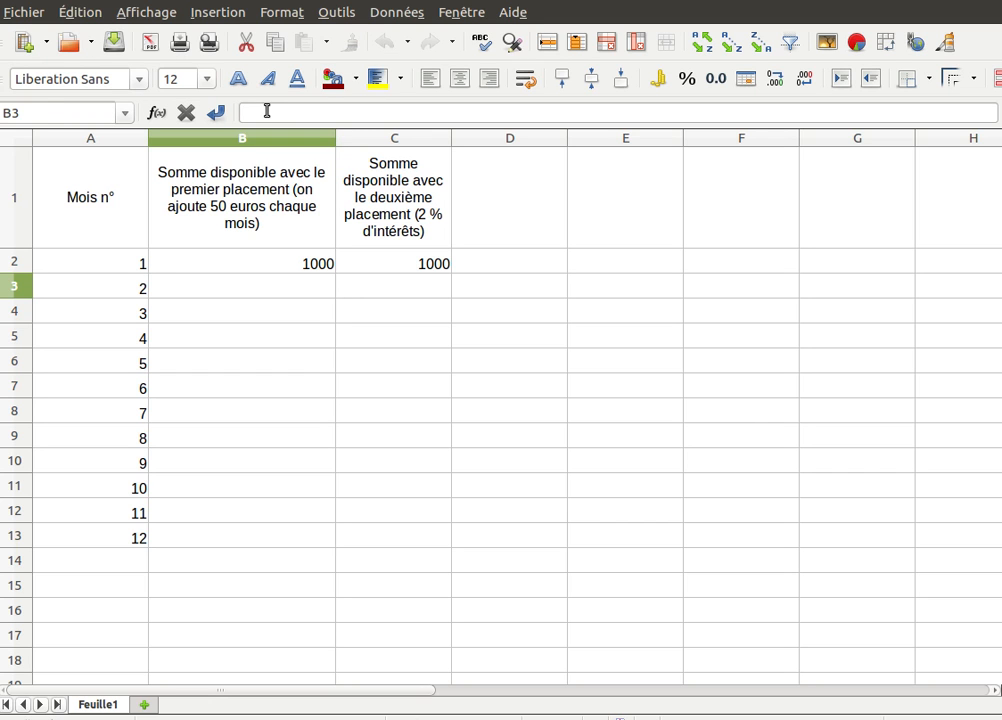
pyautogui.write('=')
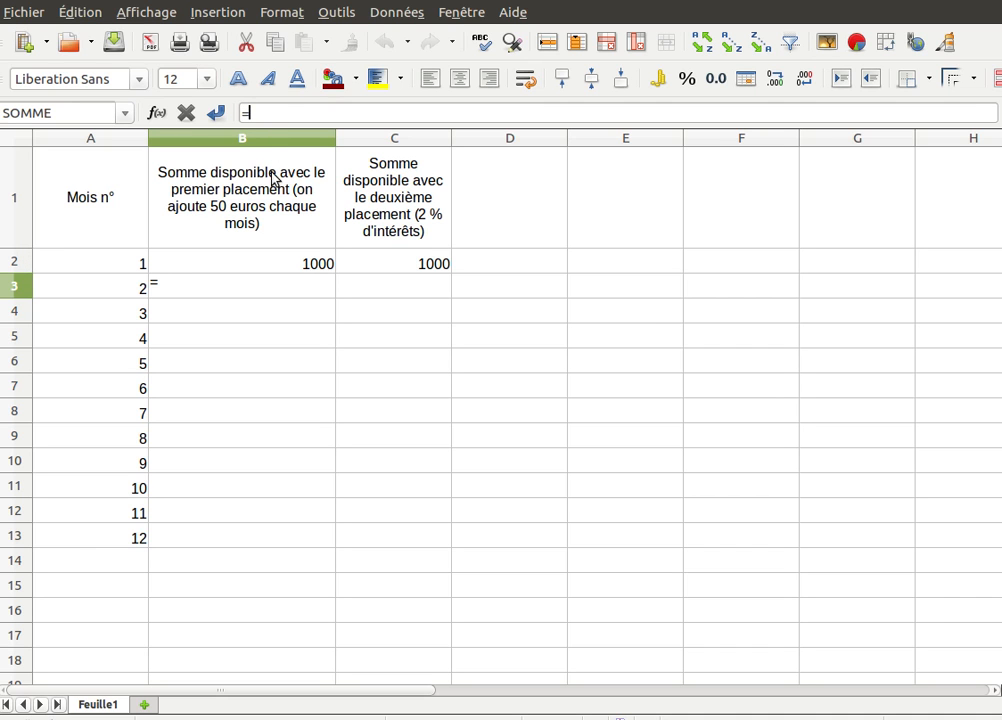
pyautogui.click(311, 265)
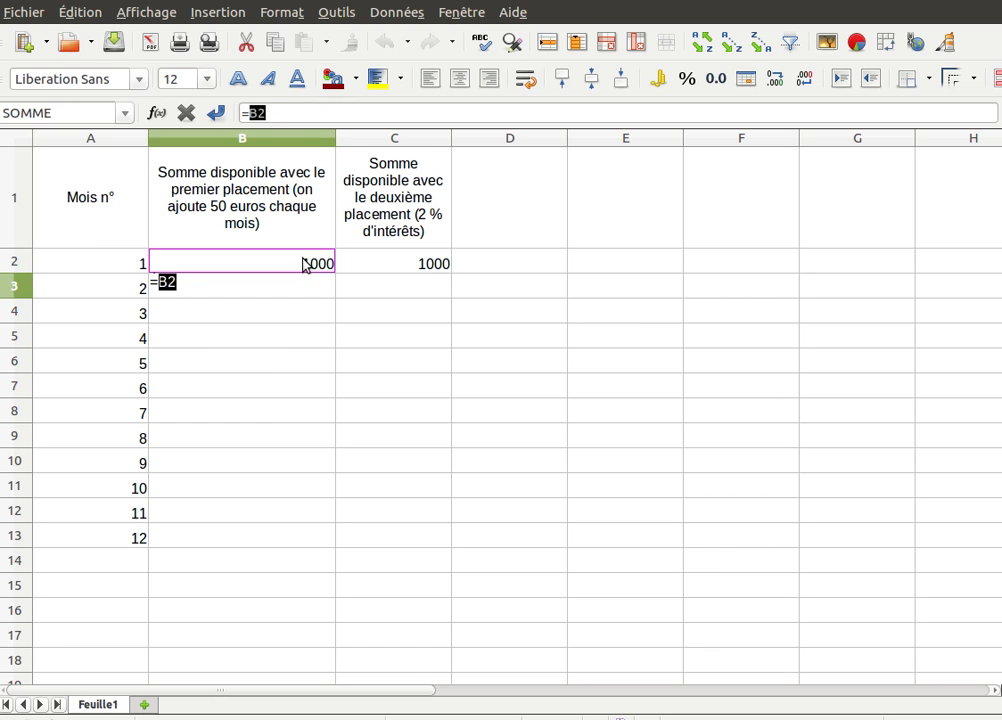
pyautogui.write('+50')
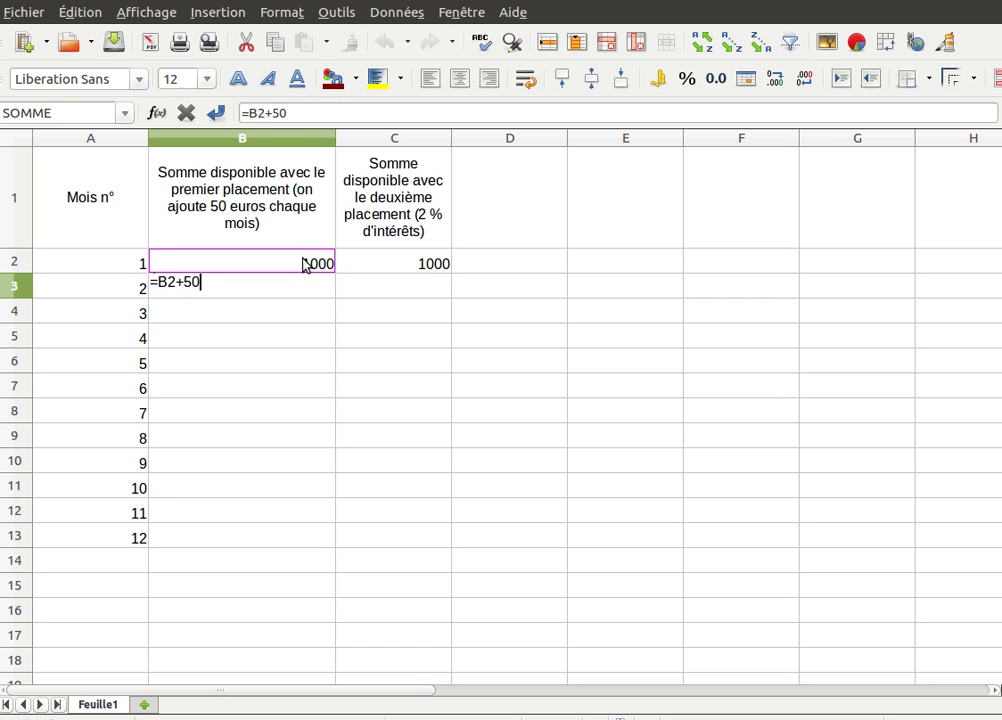
pyautogui.press('Return')
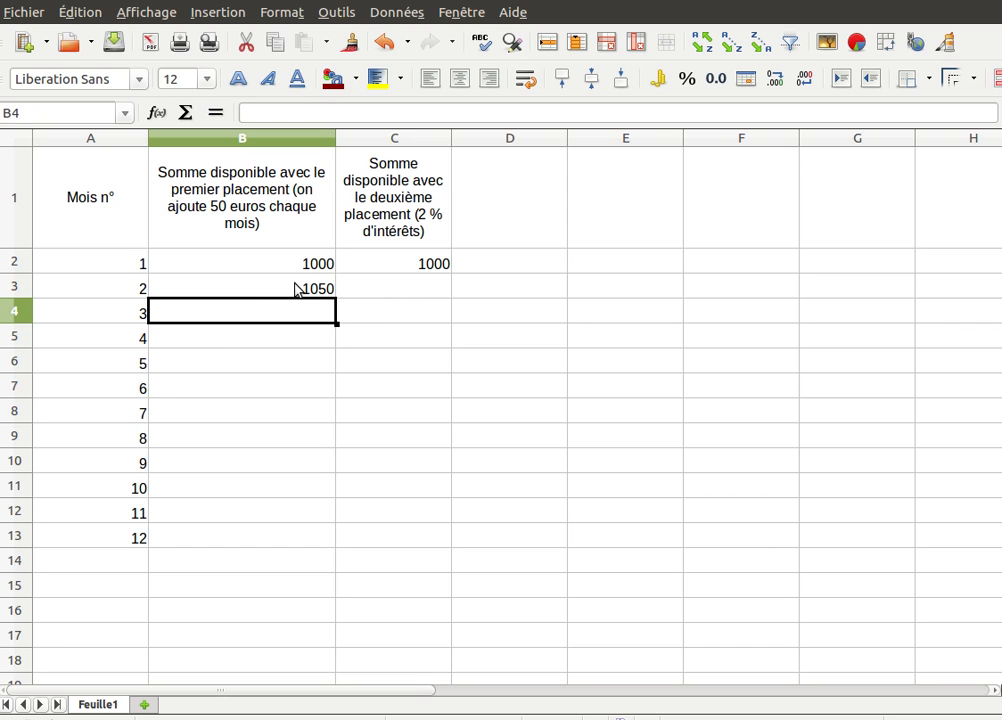
# - Copy the +50 formula from B3 into B4 and B5, giving 1100 and 1150
pyautogui.click(296, 289)
pyautogui.moveTo(336, 298); pyautogui.dragTo(336, 322)
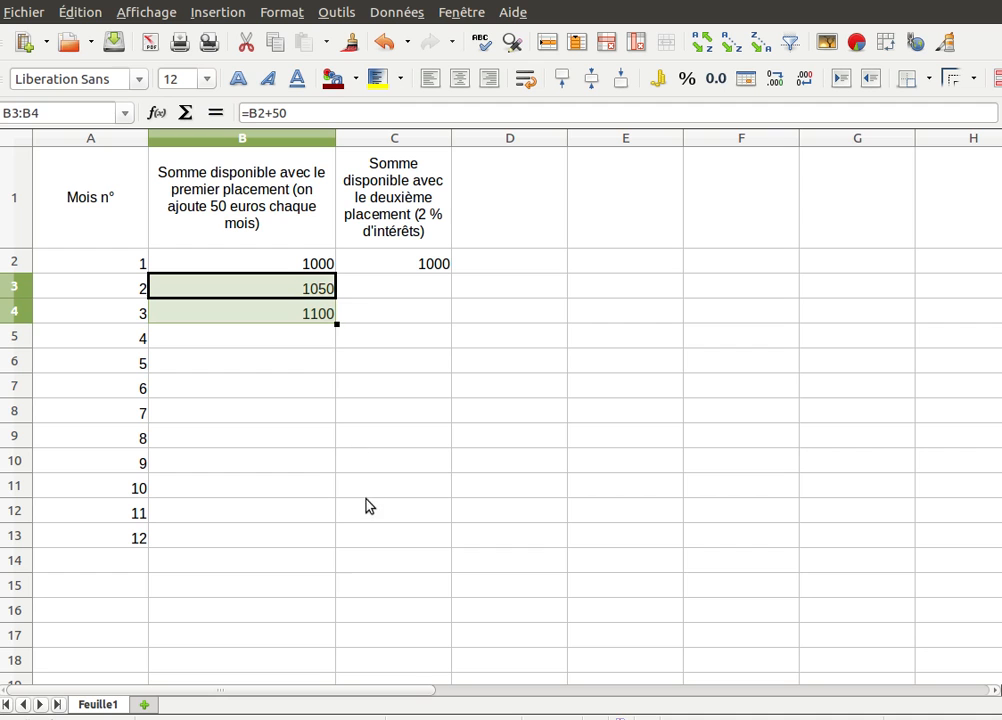
pyautogui.click(302, 319)
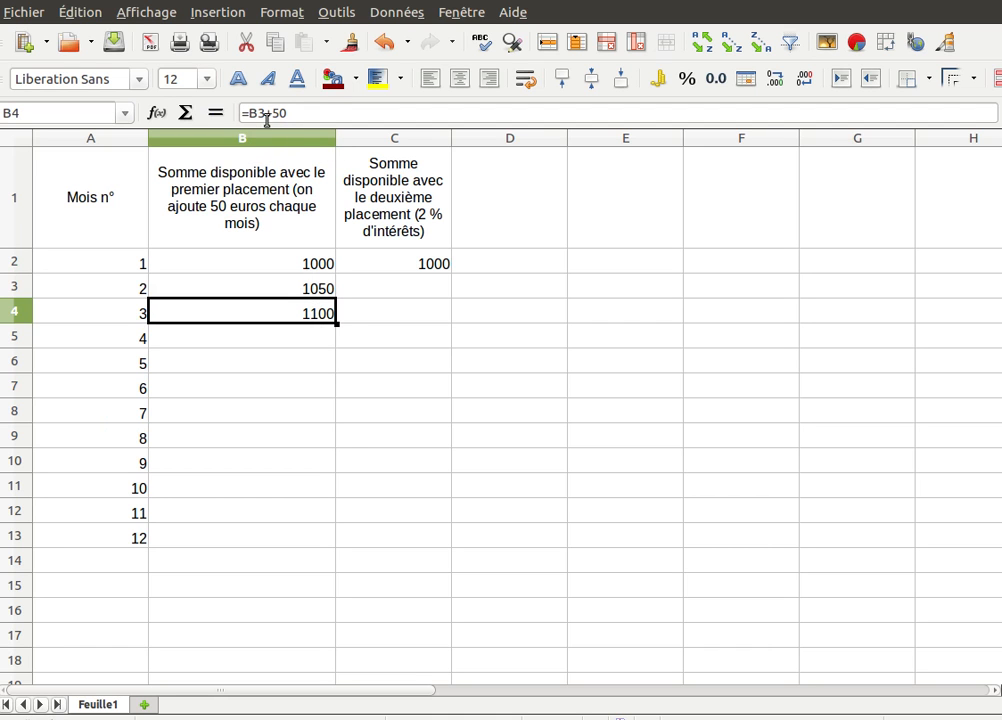
pyautogui.moveTo(337, 324); pyautogui.dragTo(325, 347)
pyautogui.click(325, 345)
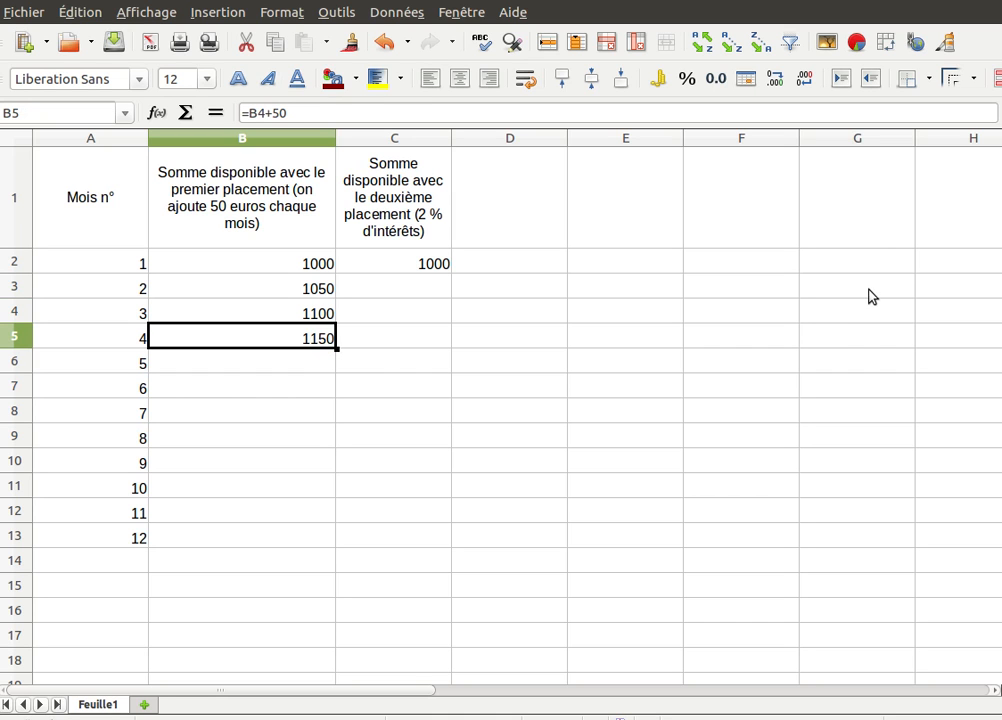
pyautogui.click(425, 295)
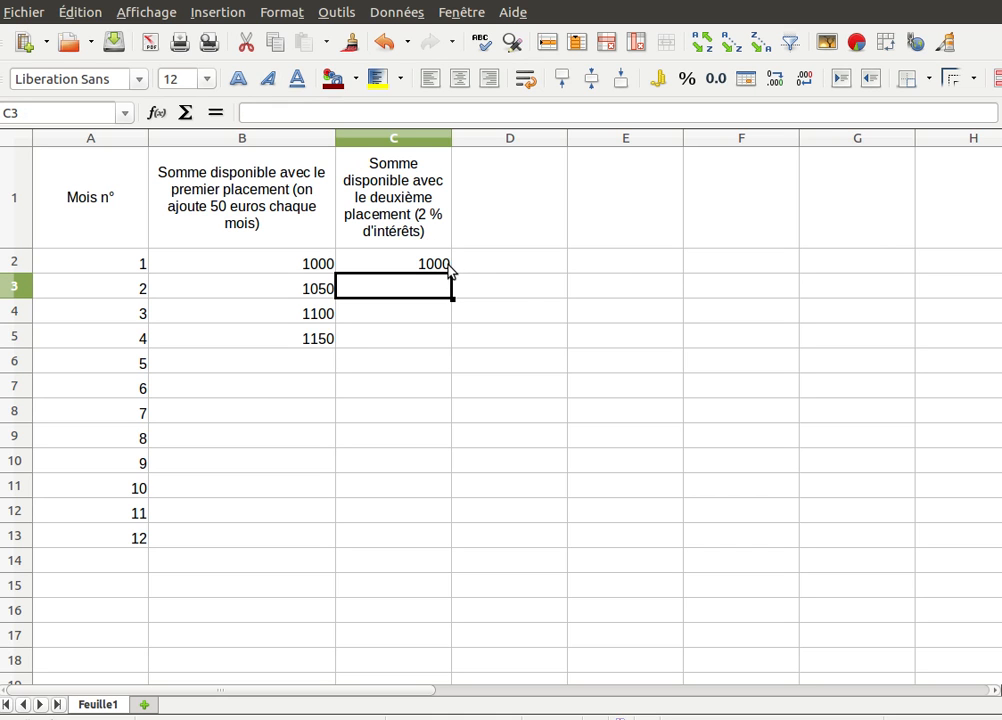
# - Enter the 2% growth formula =C2*1,02 in C3, showing 1020
pyautogui.click(384, 109)
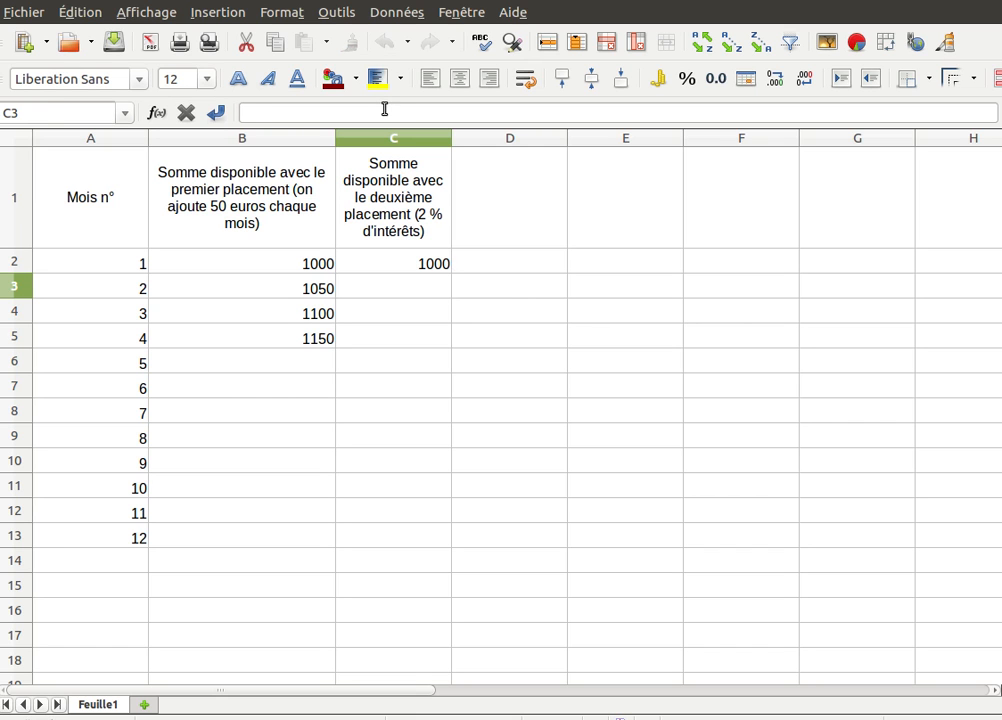
pyautogui.write('=')
pyautogui.click(423, 262)
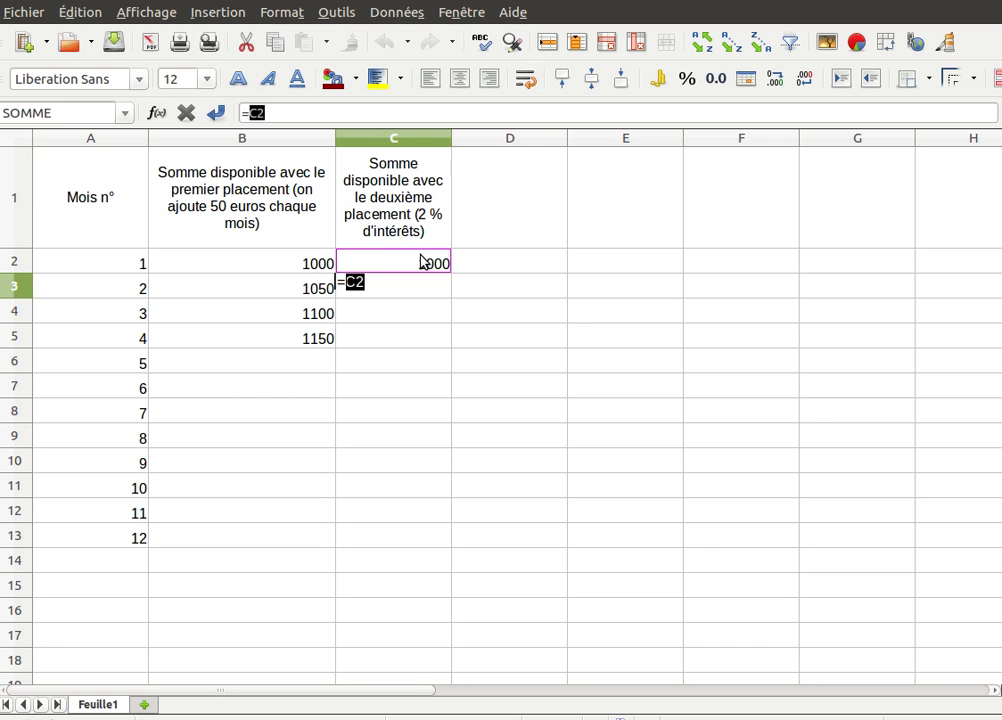
pyautogui.write('*1,02')
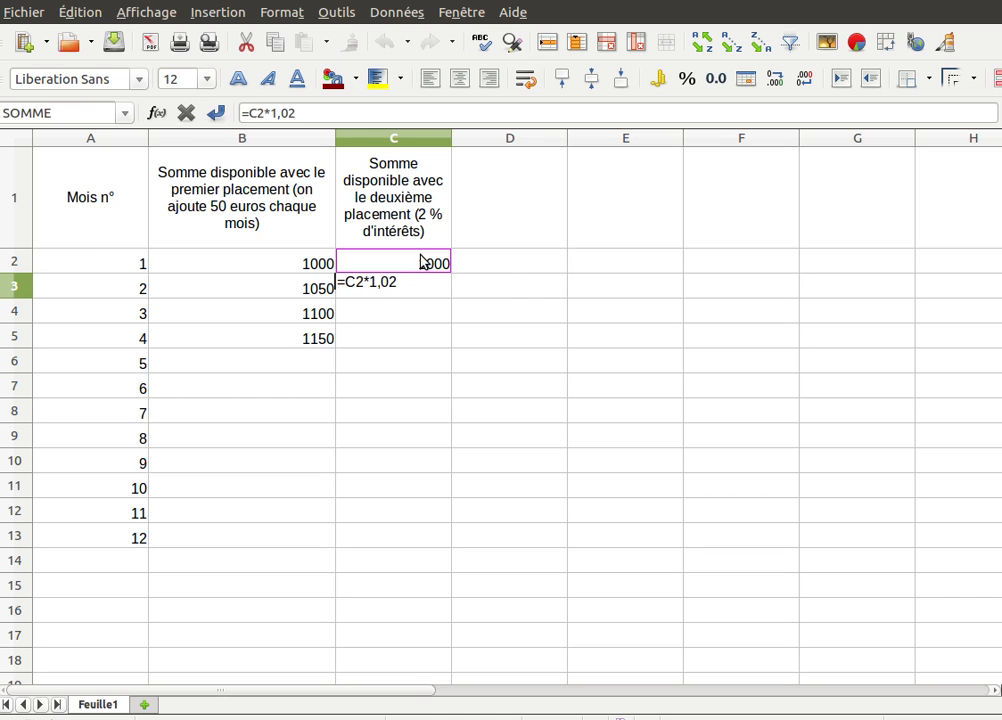
pyautogui.press('Return')
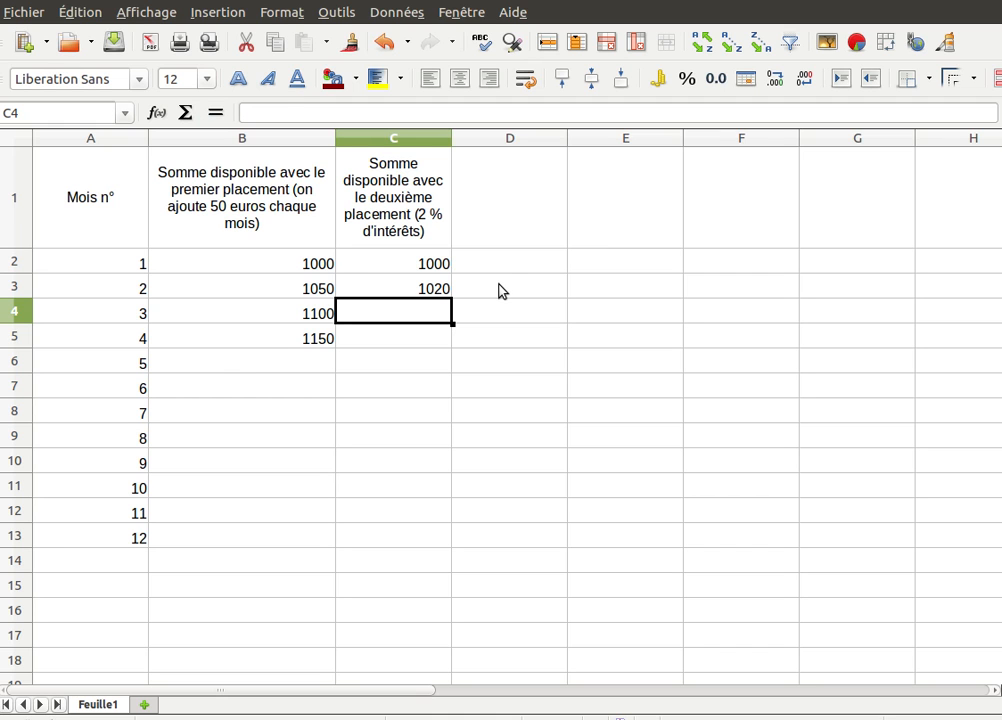
# - Copy the growth formula into C4 and C5, giving 1040,4 and 1061,208
pyautogui.click(438, 287)
pyautogui.moveTo(452, 297); pyautogui.dragTo(452, 346)
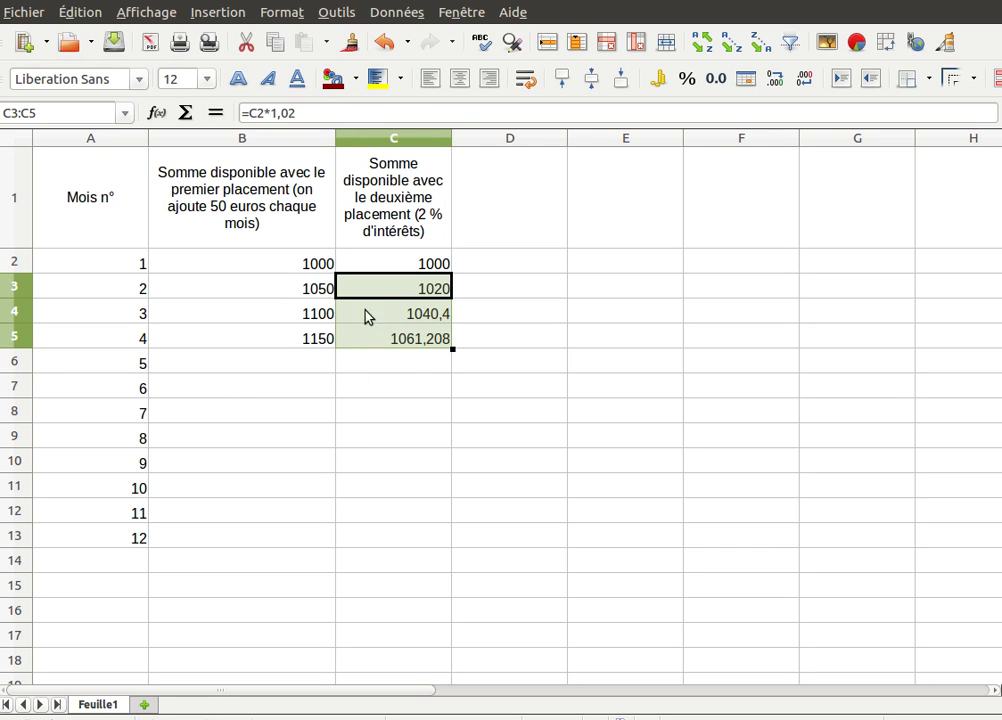
pyautogui.click(290, 343)
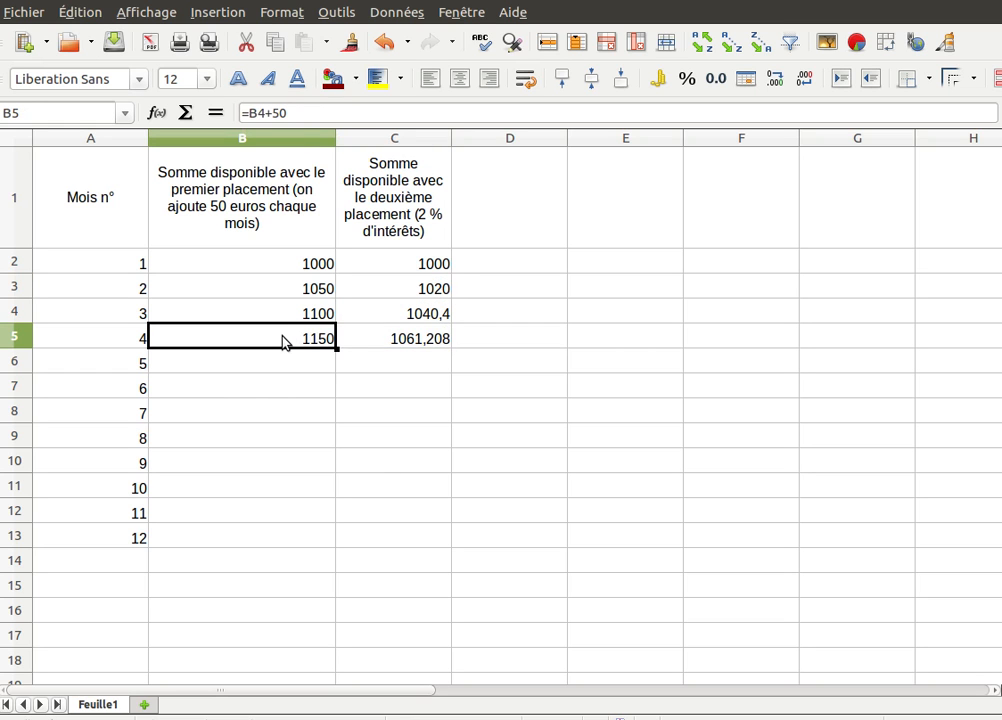
# - Fill B5:C5 down to row 13, ending at 1550 and 1243,374308395
pyautogui.moveTo(284, 343); pyautogui.dragTo(385, 340)
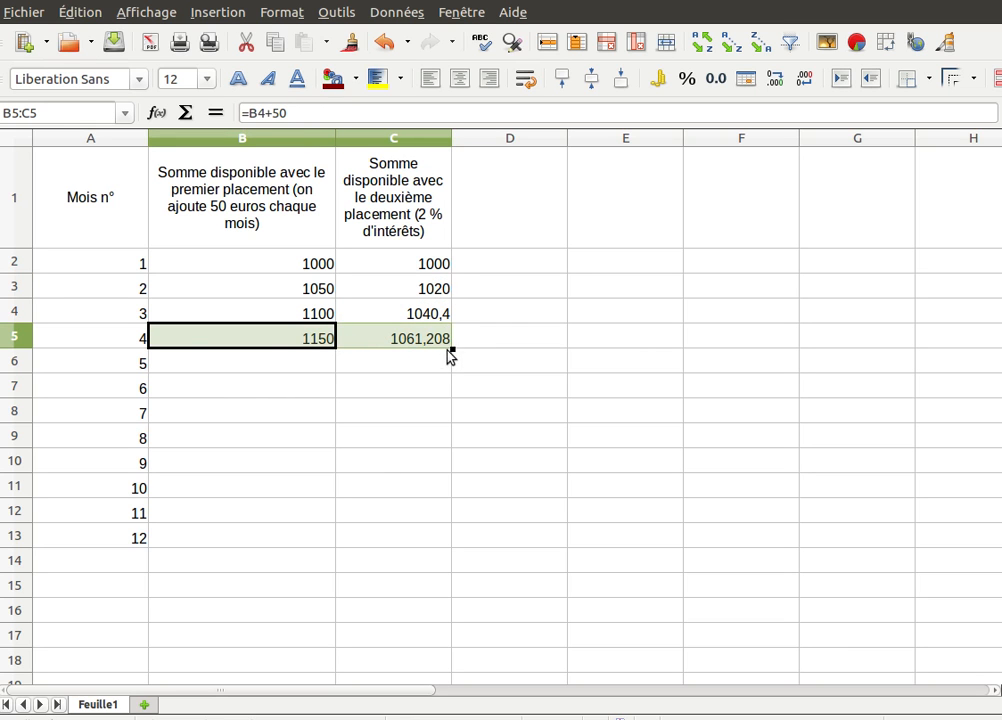
pyautogui.moveTo(451, 348); pyautogui.dragTo(449, 548)
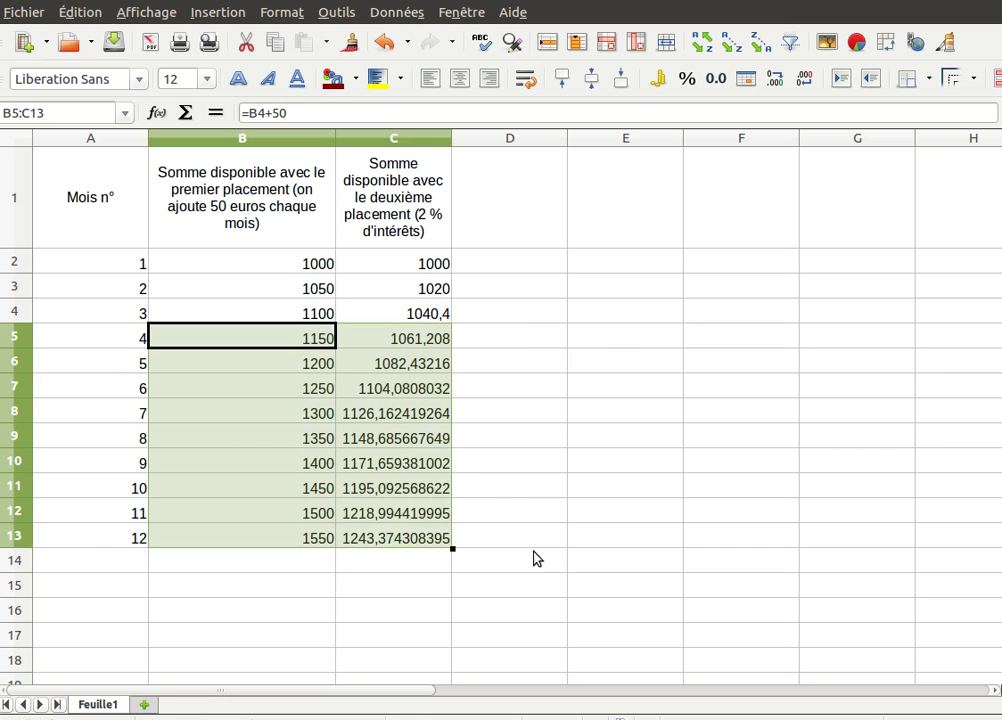
pyautogui.click(288, 541)
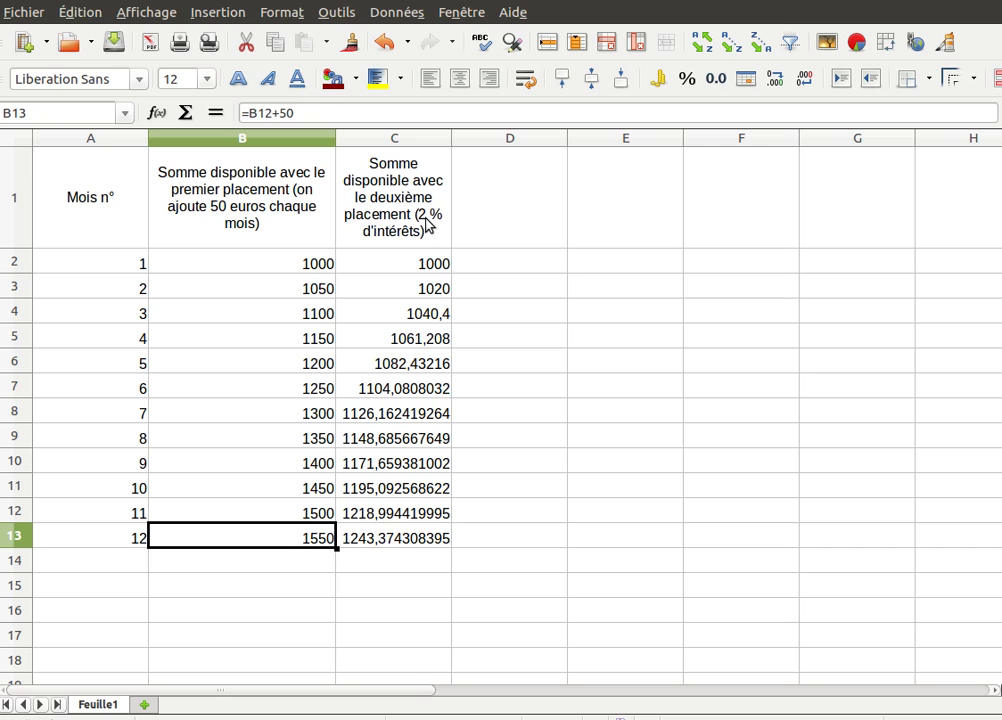
pyautogui.rightClick(432, 337)
pyautogui.click(430, 305)
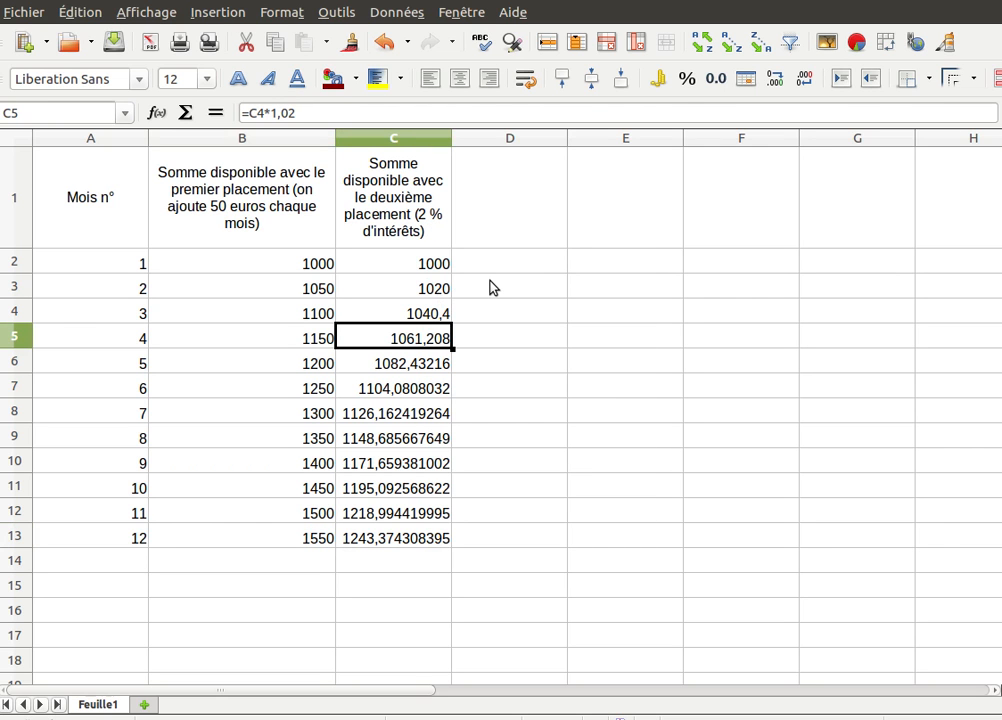